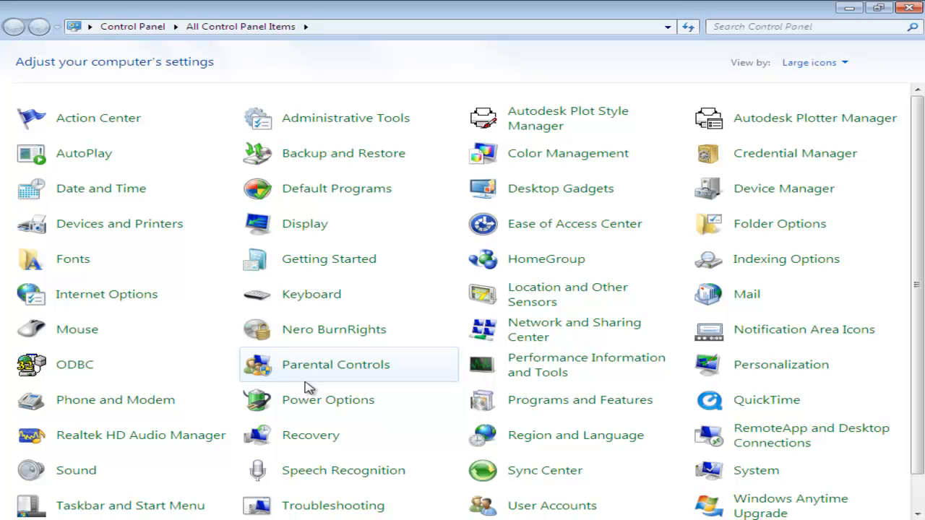
- Open Network and Sharing Center from All Control Panel Items
click(563, 331)
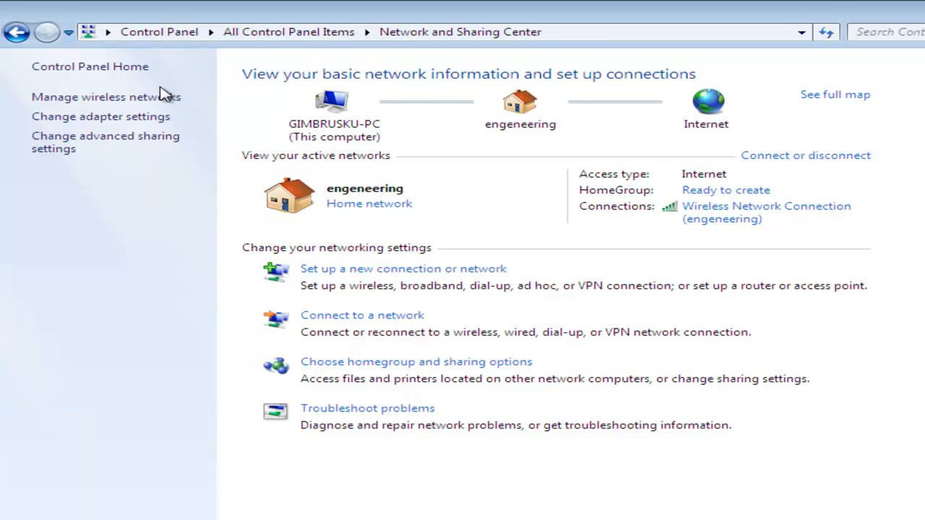
- Briefly view Manage wireless networks, then open Change adapter settings to list the four network adapters
click(92, 98)
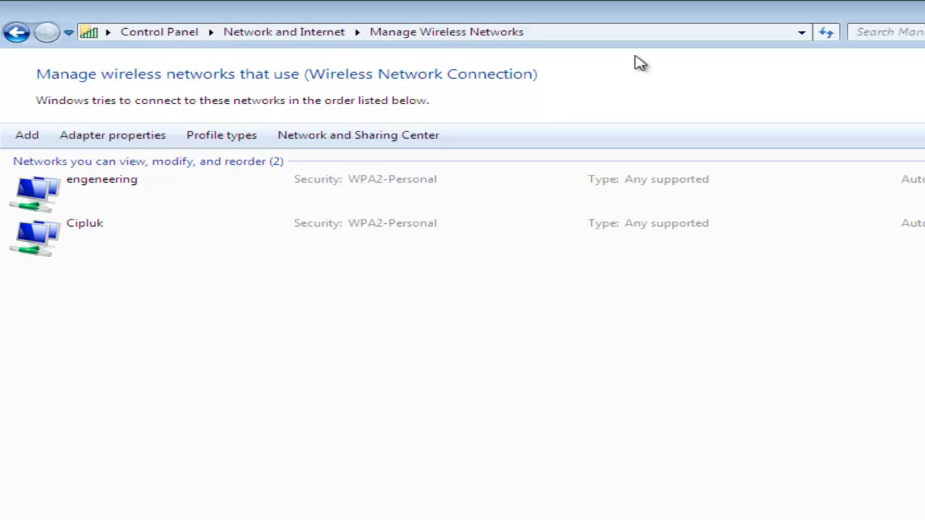
click(18, 32)
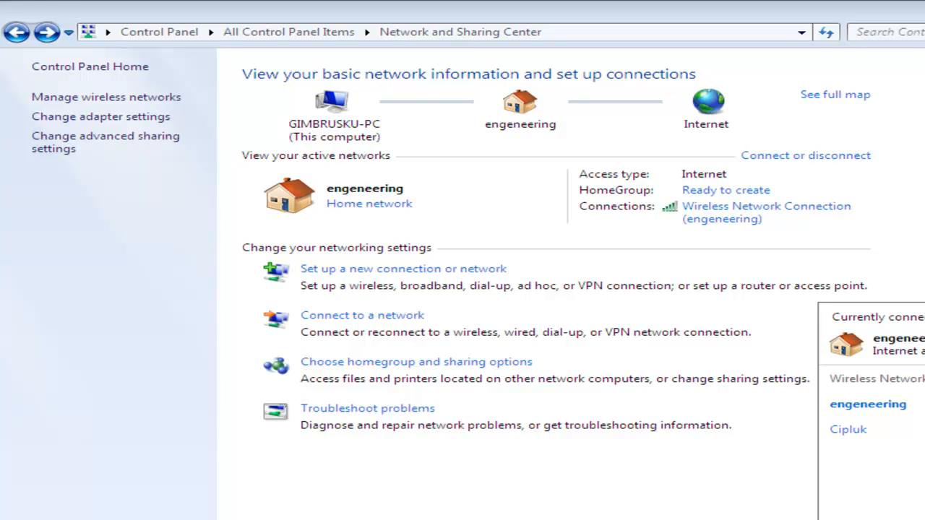
key(Escape)
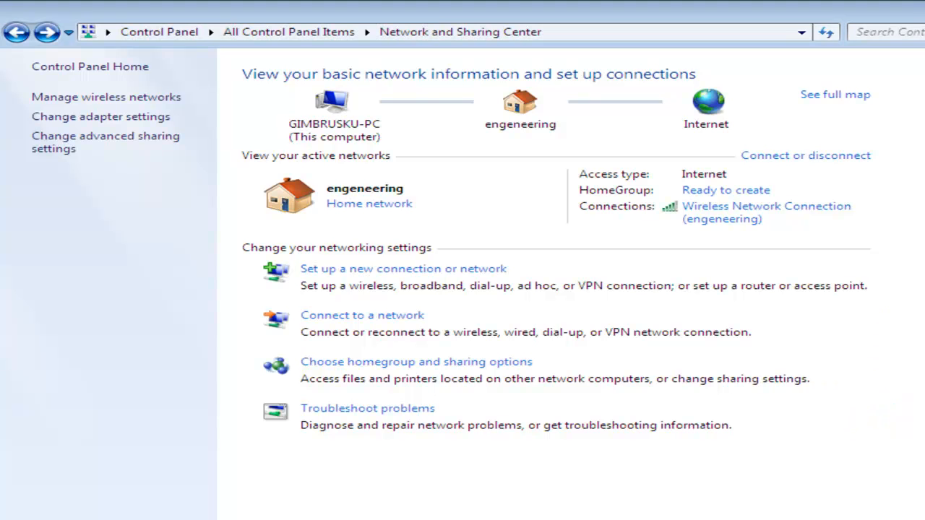
click(165, 123)
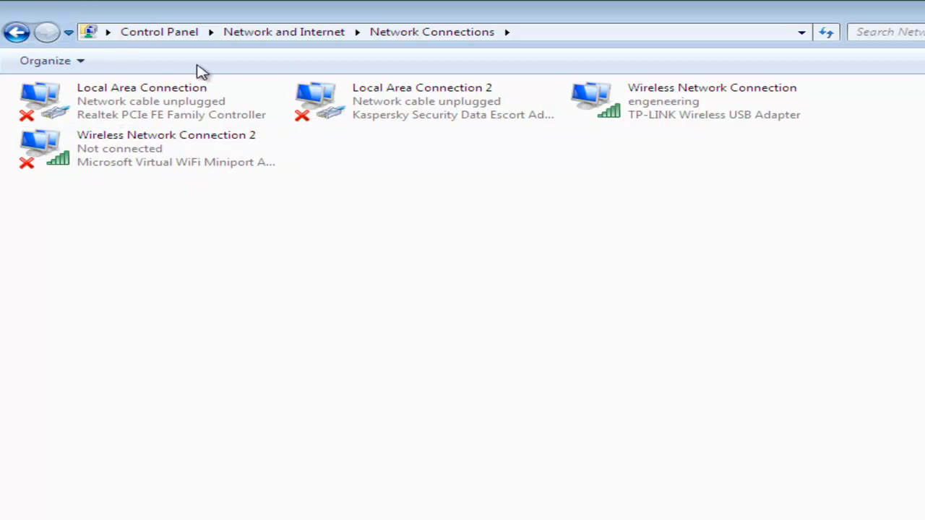
- Revisit the adapter list once more, then go back to Network and Sharing Center
click(16, 33)
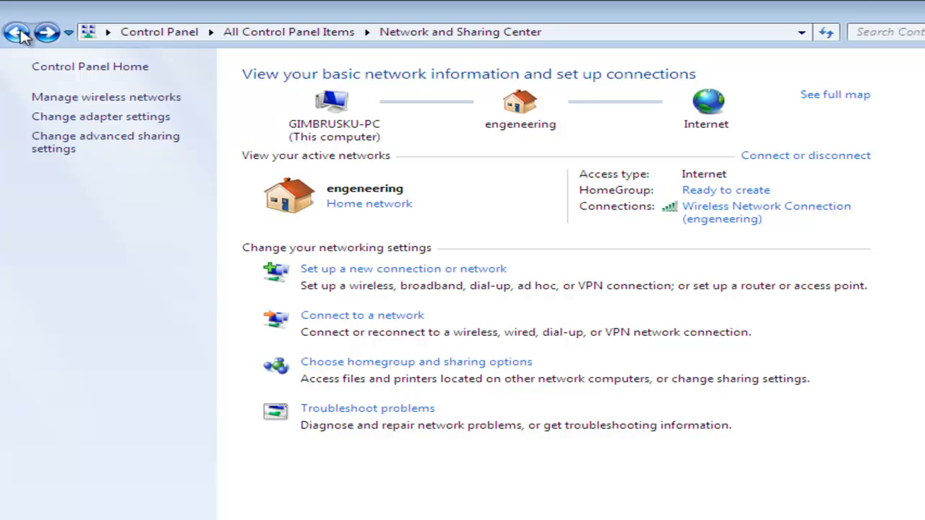
click(120, 120)
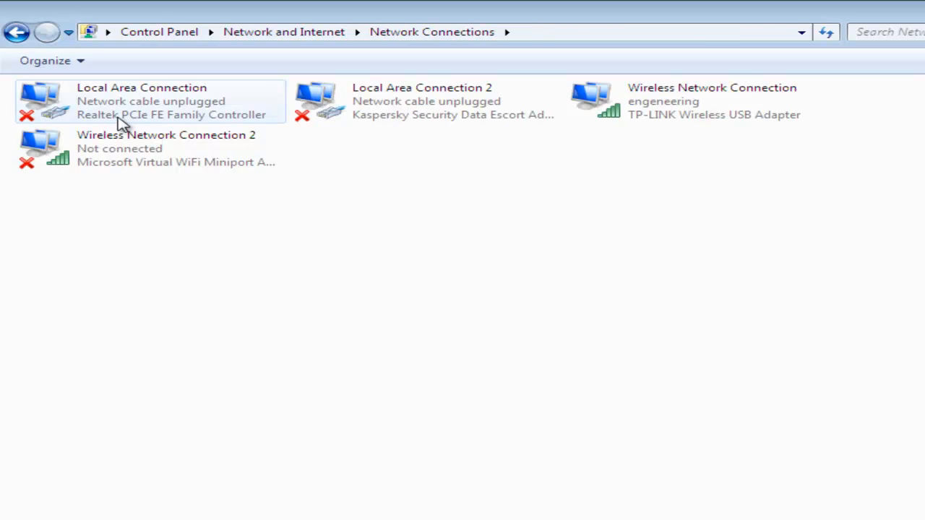
click(19, 35)
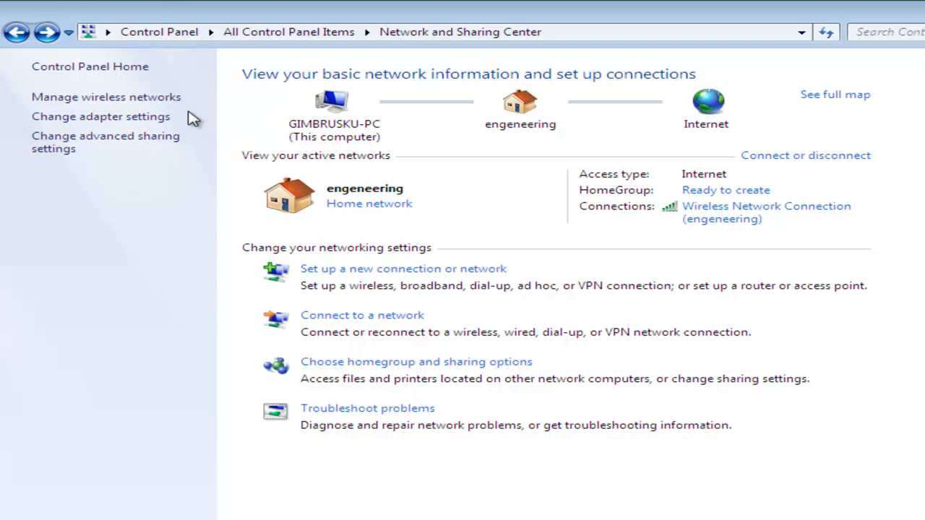
- In Advanced sharing settings for Home or Work, turn on file and printer sharing and read/write Public folder sharing
click(154, 144)
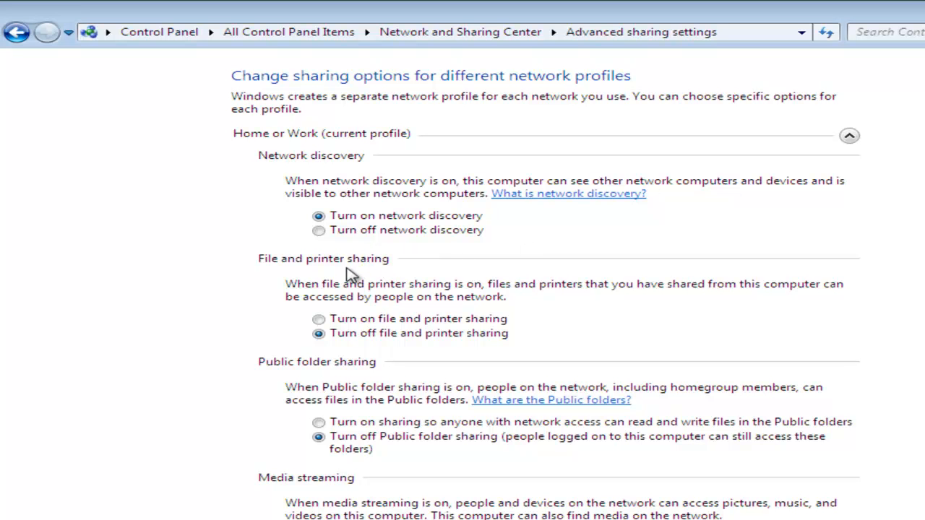
click(319, 320)
click(318, 333)
click(318, 333)
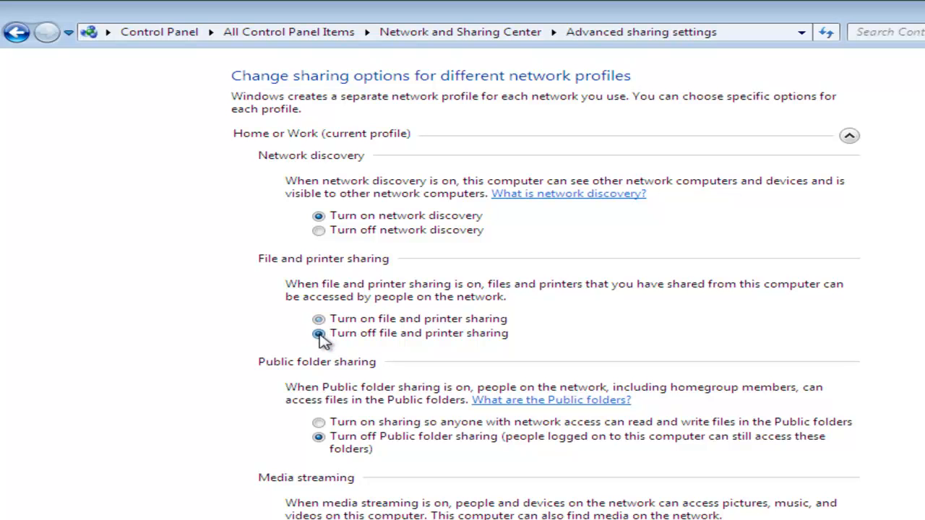
click(319, 322)
click(319, 425)
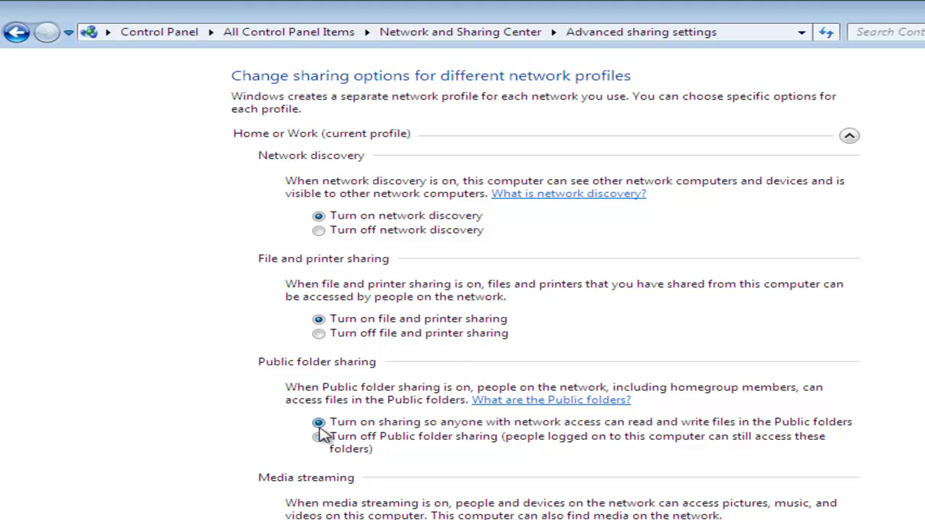
- Turn off password protected sharing further down the Advanced sharing settings page
scroll(815, 383, down, 2)
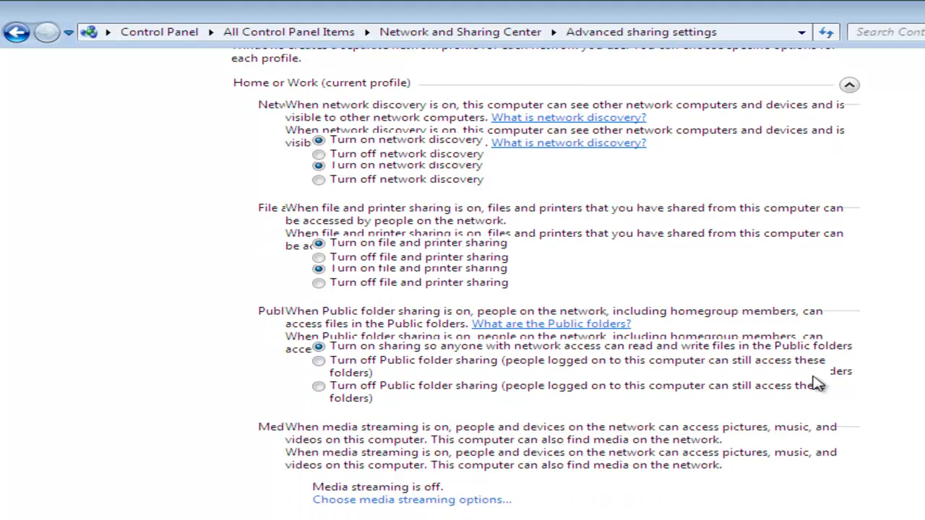
scroll(817, 383, down, 3)
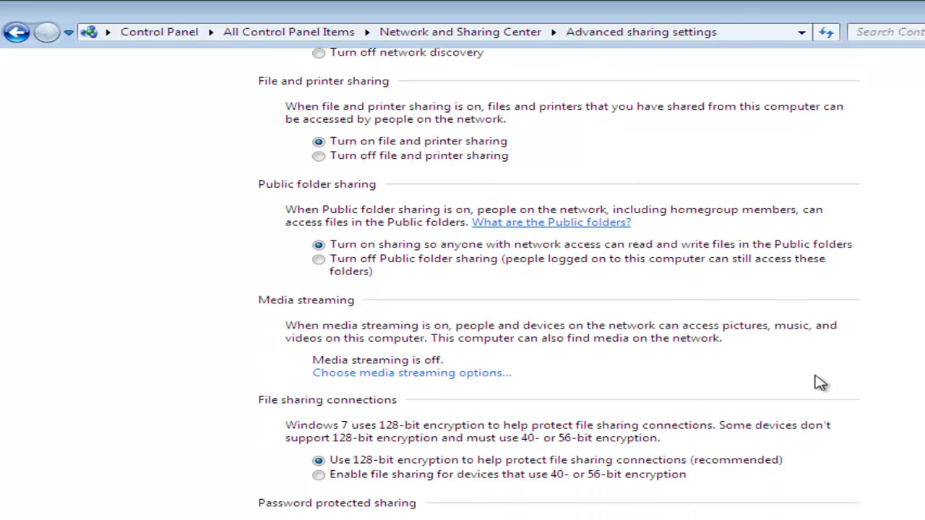
scroll(819, 383, down, 1)
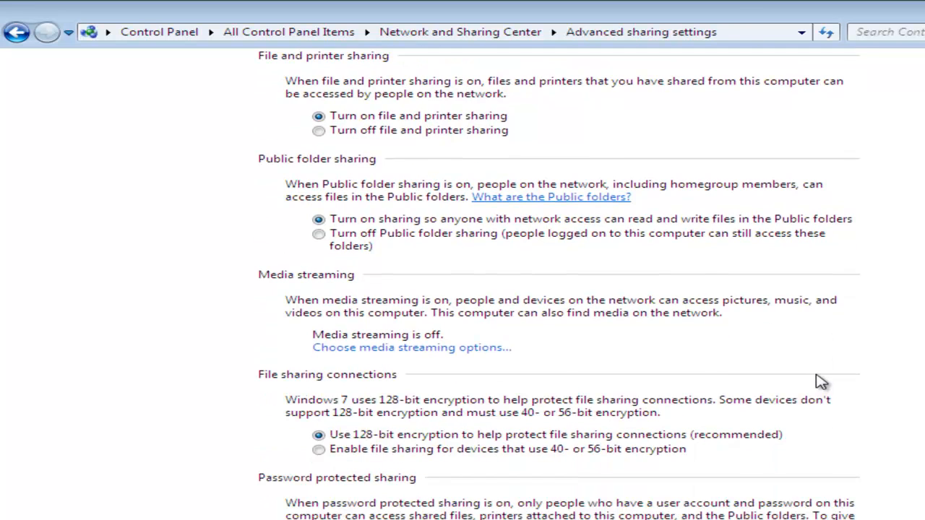
scroll(820, 383, down, 3)
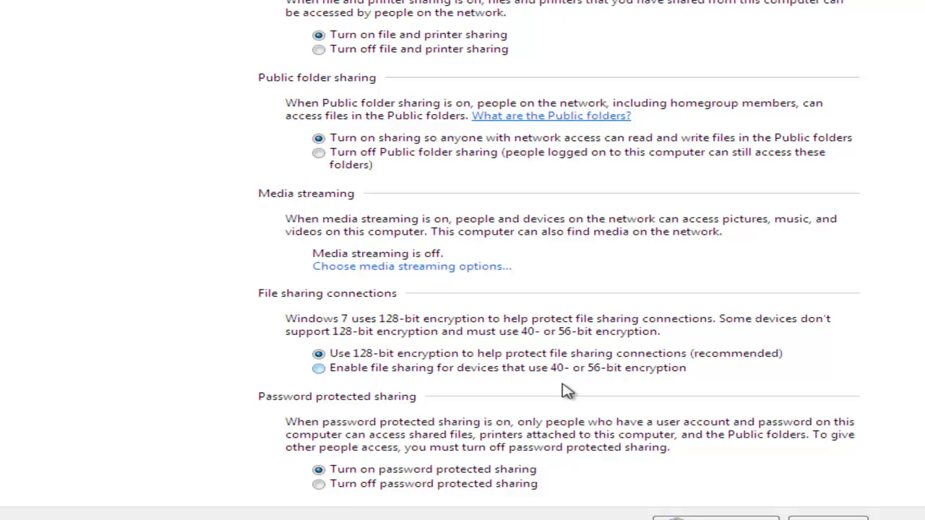
click(318, 485)
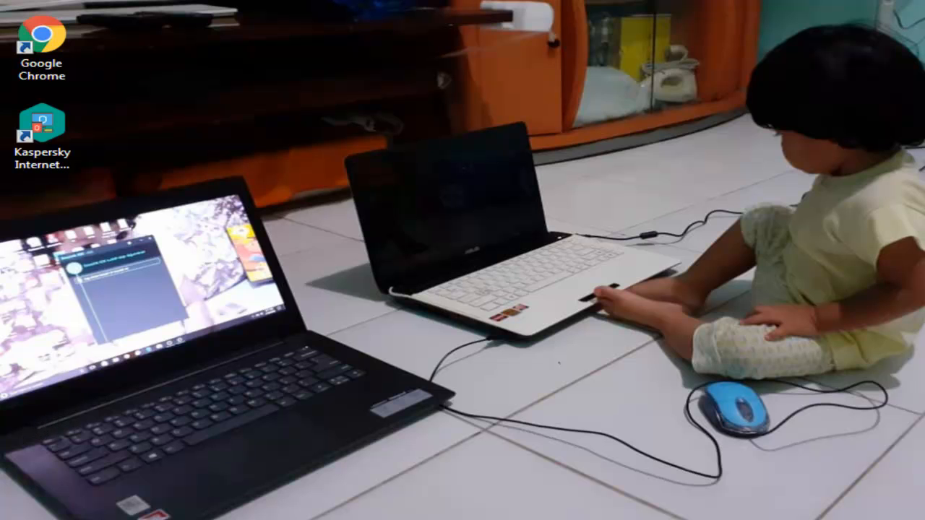
- Open Local Disk (D:) through Start > Computer
key(super)
click(365, 340)
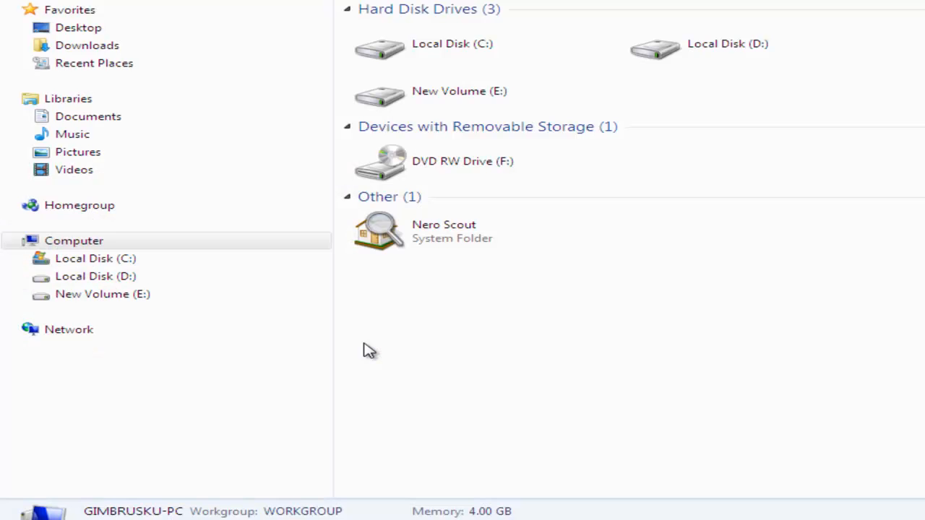
click(125, 280)
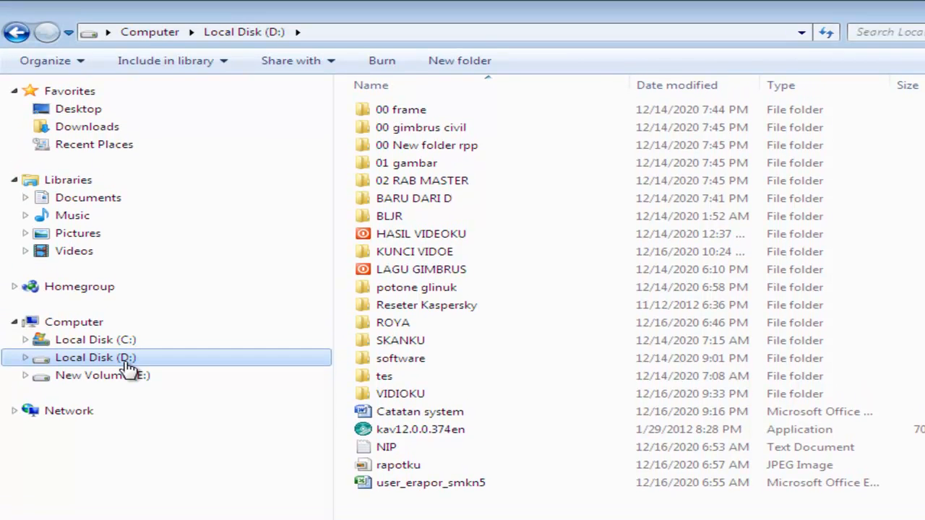
- Share the '01 gambar' folder with Homegroup (Read/Write), then cancel since no homegroup exists
click(419, 166)
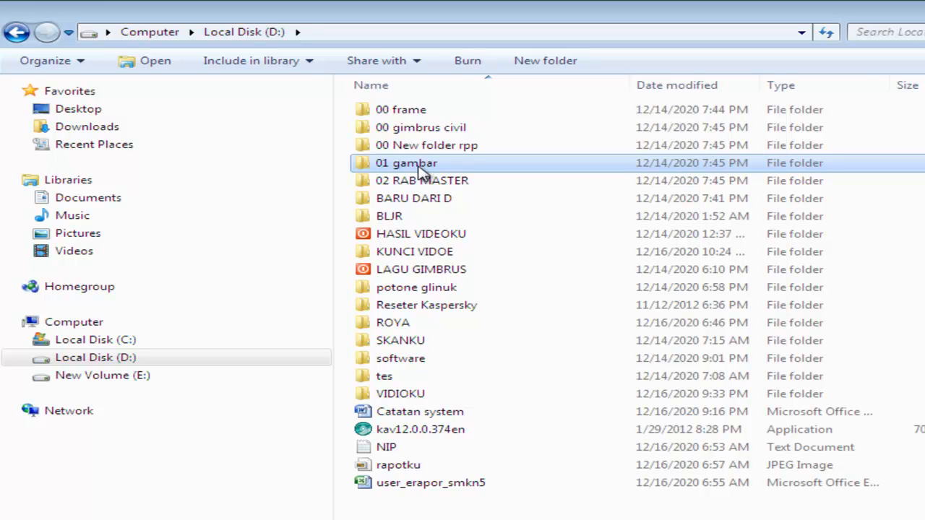
right_click(423, 172)
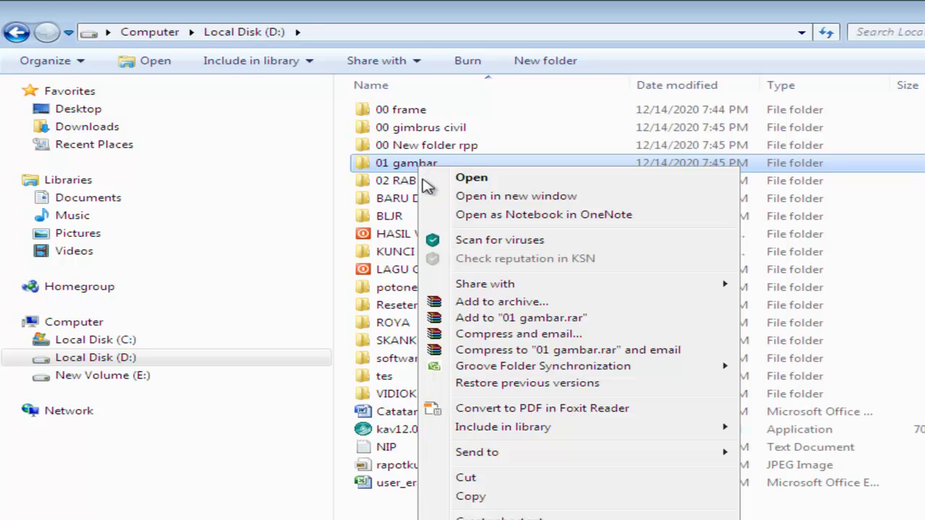
mouse_move(540, 294)
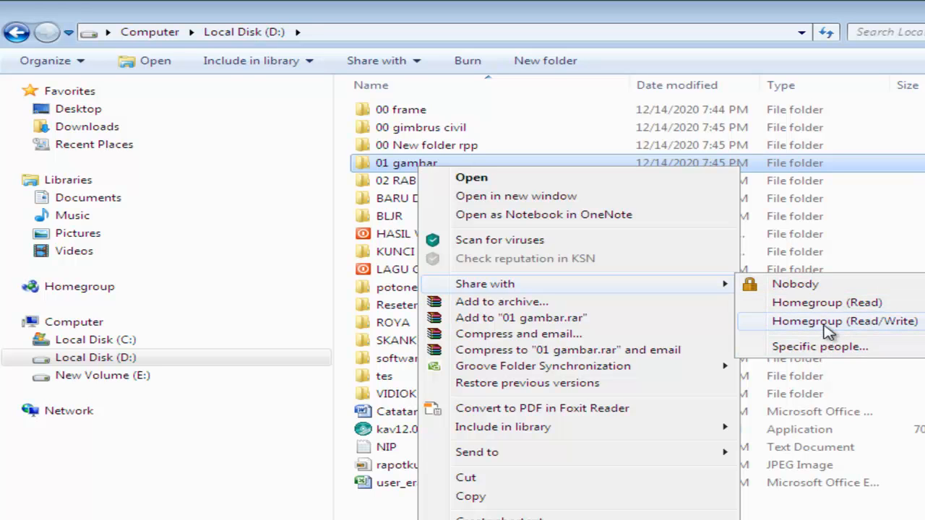
click(827, 323)
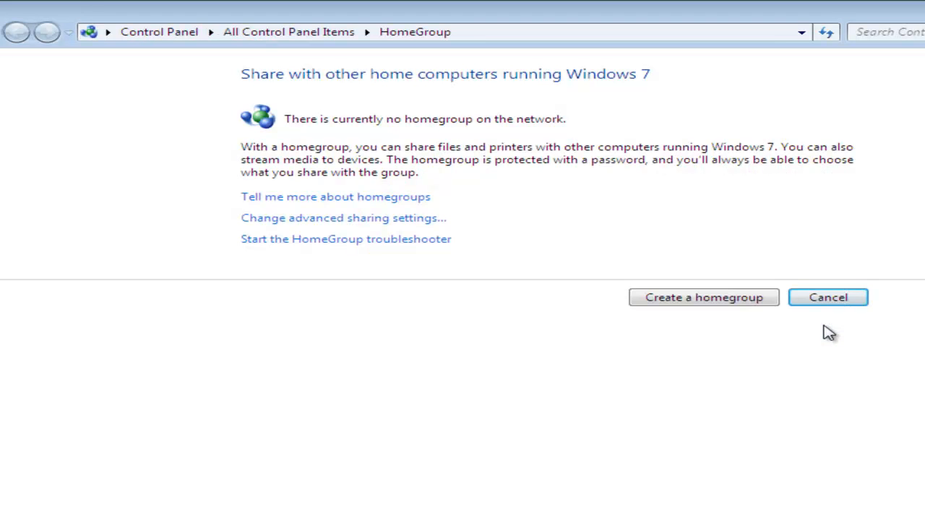
click(830, 300)
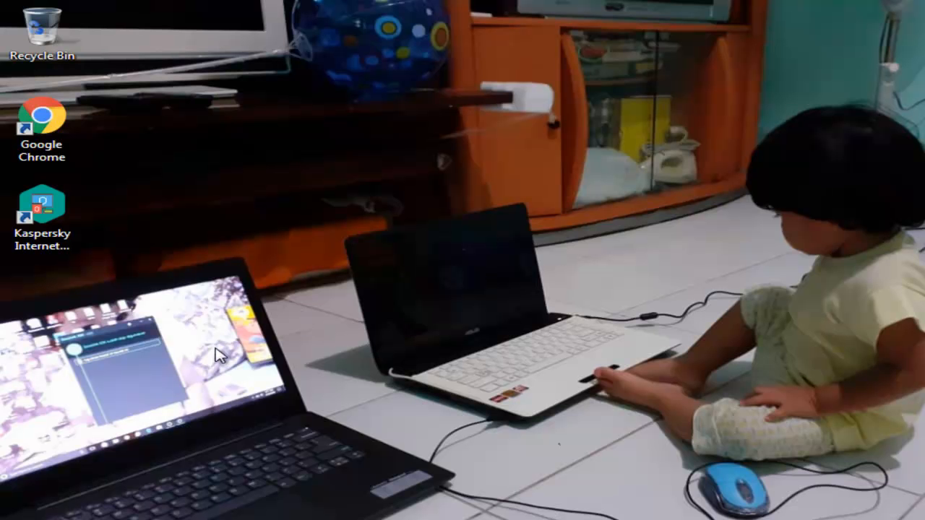
- Reopen Network and Sharing Center via Start menu > Control Panel
key(super)
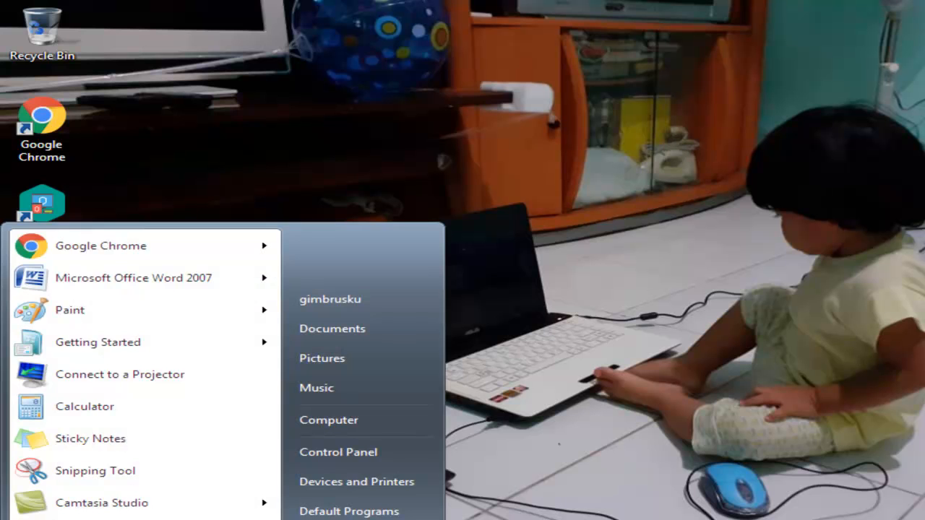
click(366, 453)
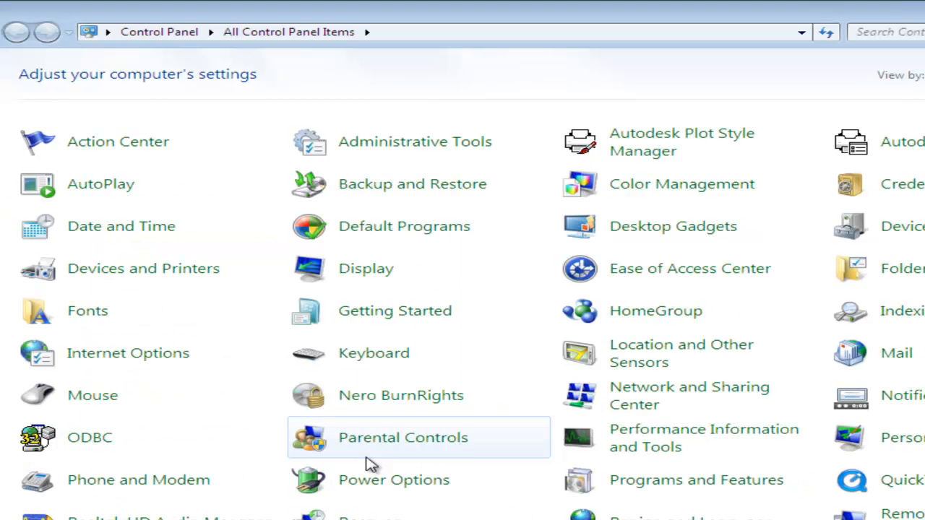
click(725, 401)
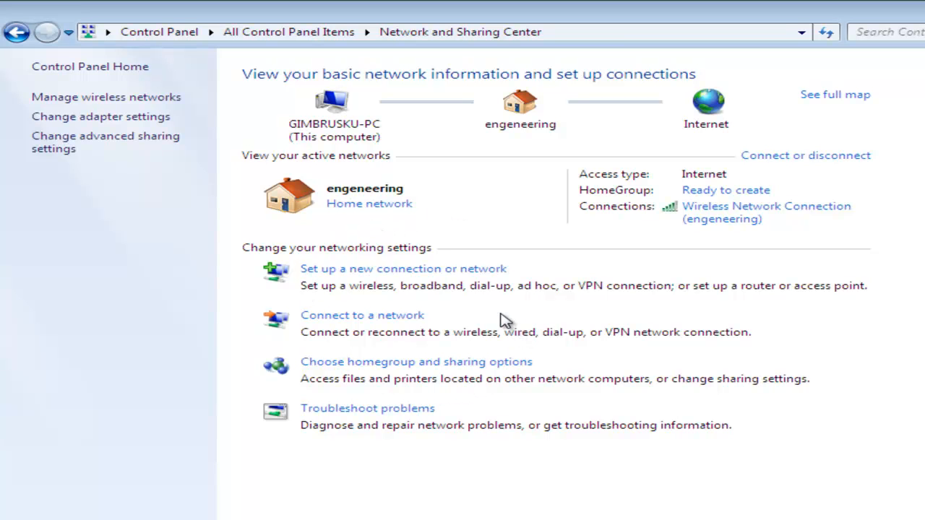
- Under Set up a new connection or network, choose 'Set up a wireless ad hoc network' and continue
click(442, 268)
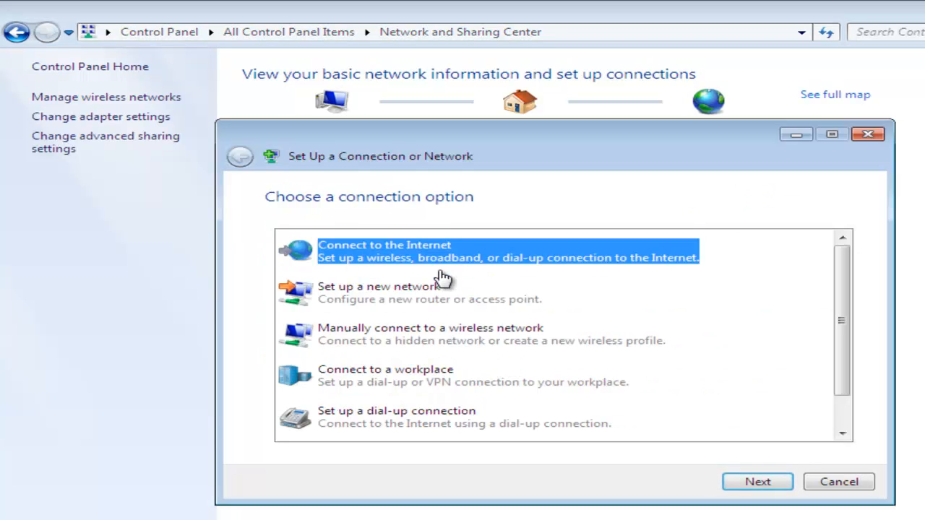
drag(842, 324, 844, 359)
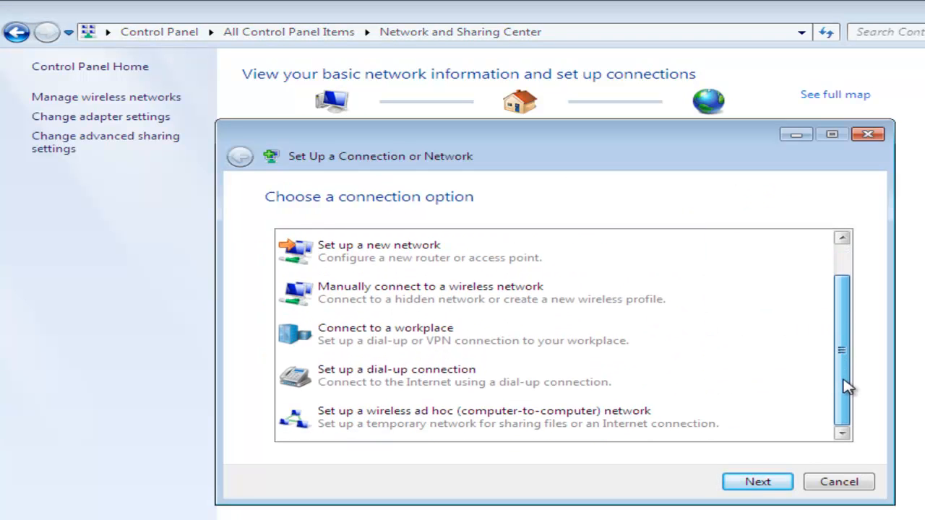
click(560, 427)
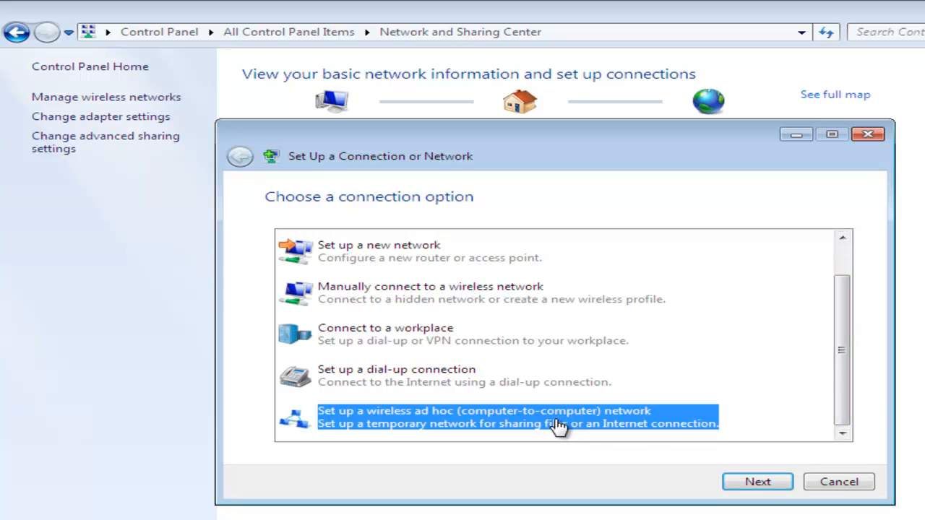
click(760, 484)
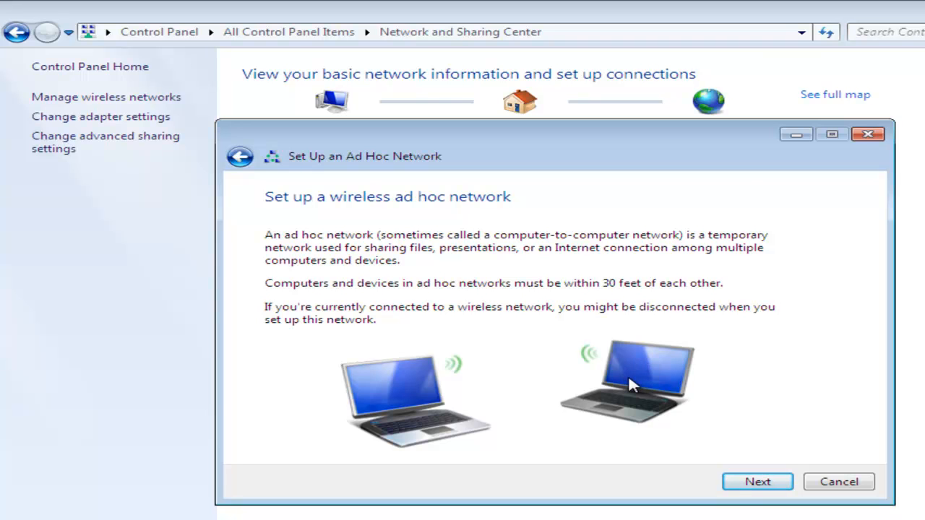
- Name the ad hoc network 'contoh siswa', keep WPA2-Personal, enter the security key, and tick Save this network
click(750, 485)
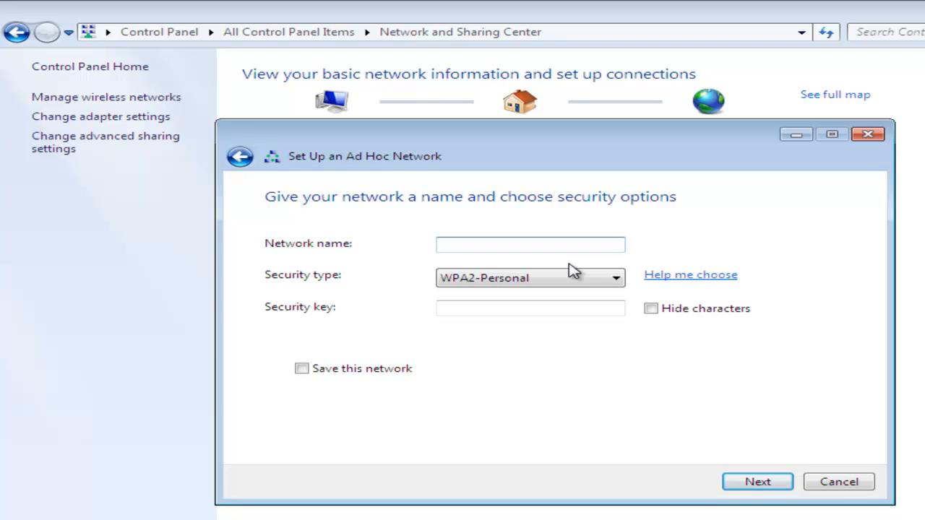
text(contoh siswa)
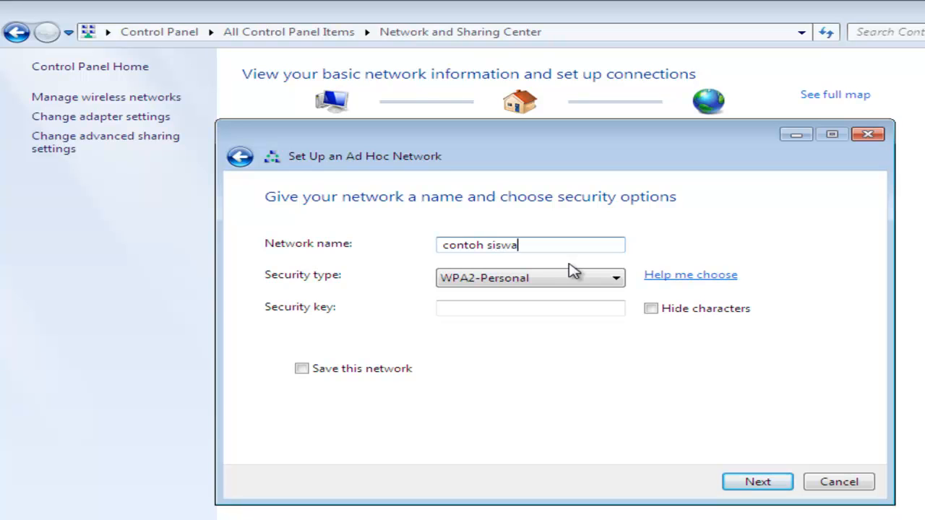
click(620, 278)
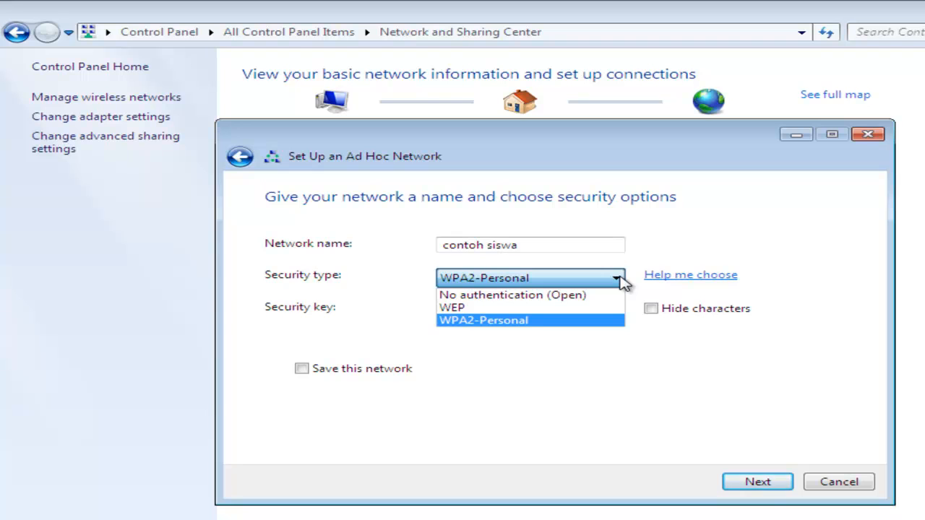
click(619, 279)
click(541, 309)
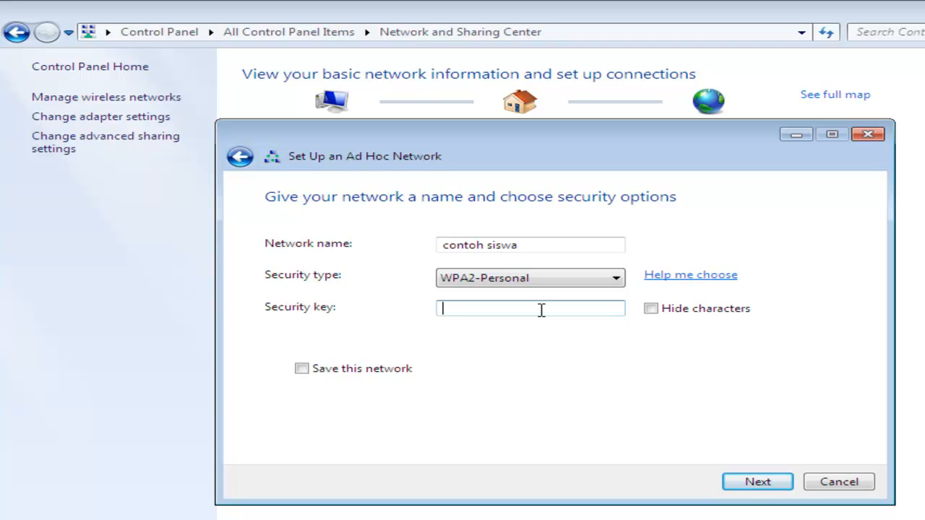
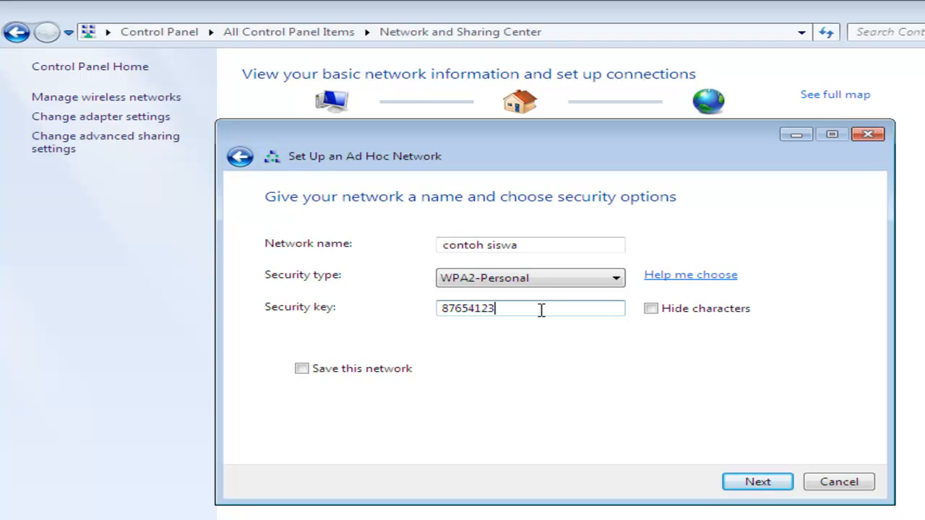
click(391, 374)
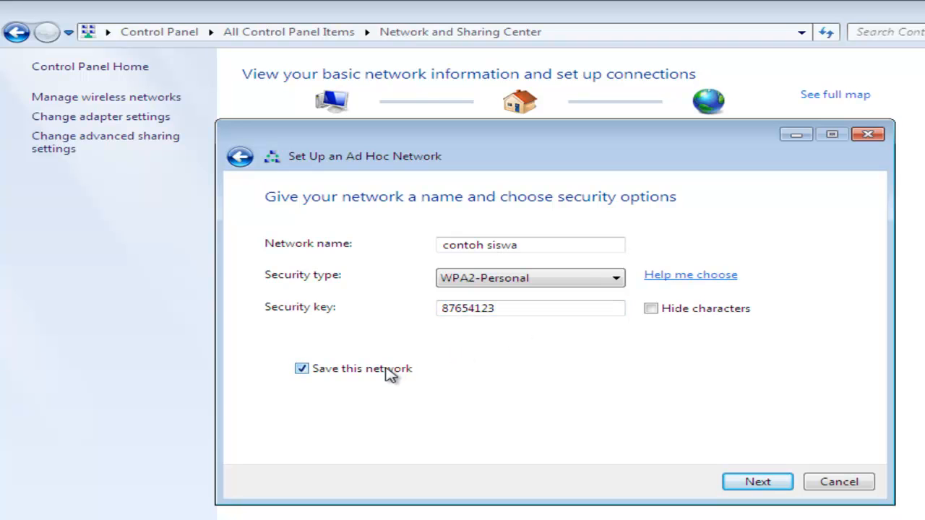
- Create the 'contoh siswa' network, close the wizard, and navigate back to Network and Sharing Center
click(773, 486)
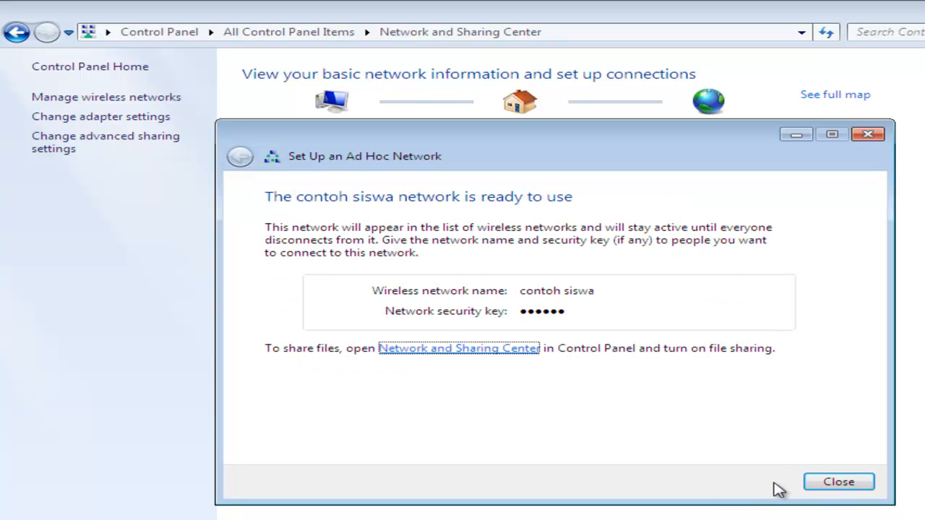
click(839, 482)
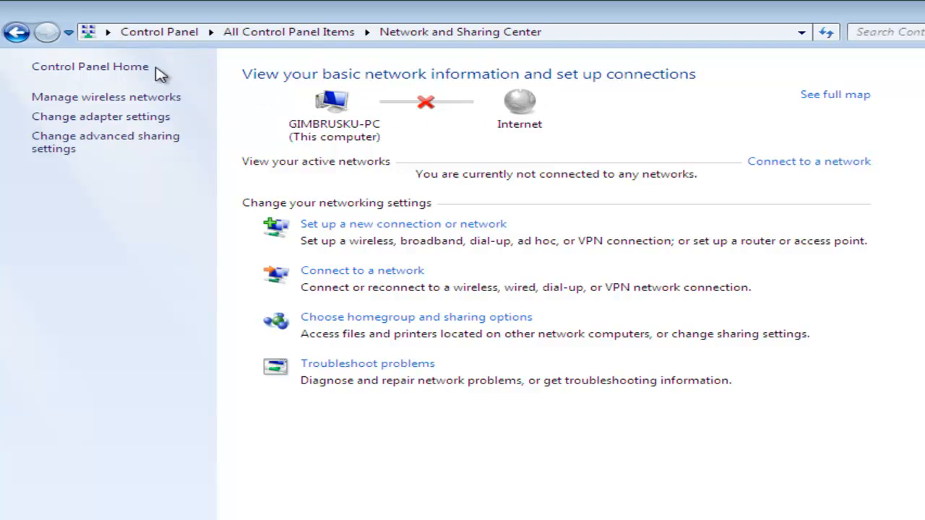
click(23, 36)
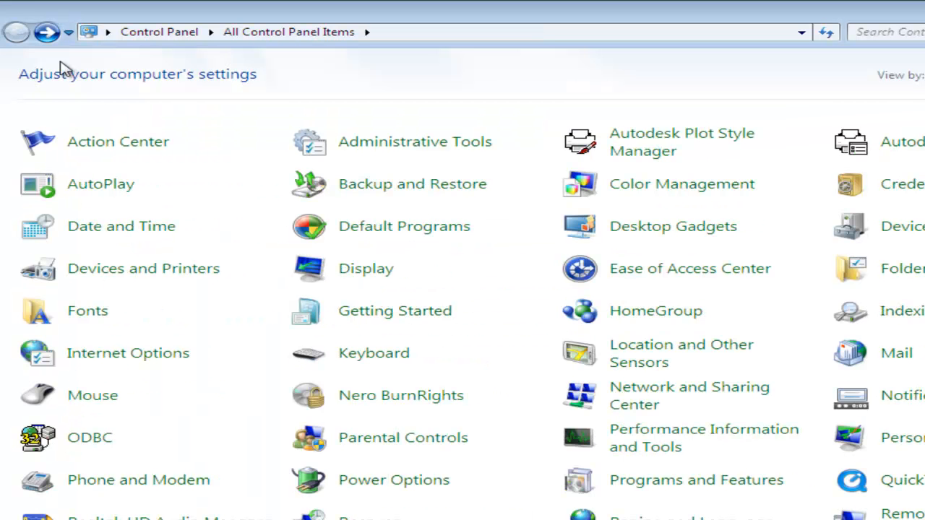
click(654, 392)
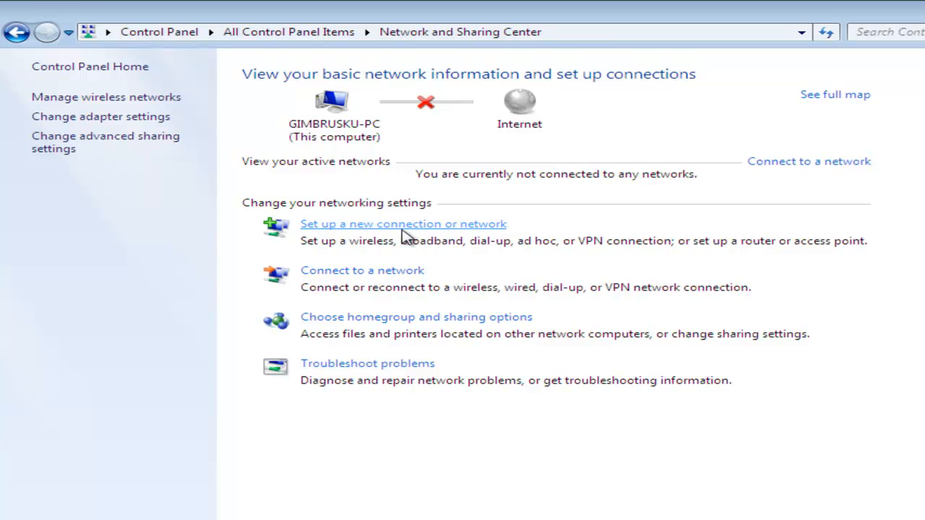
- Disconnect the waiting contoh siswa network so 'engeneering' reconnects, and minimize Control Panel to the desktop
click(390, 273)
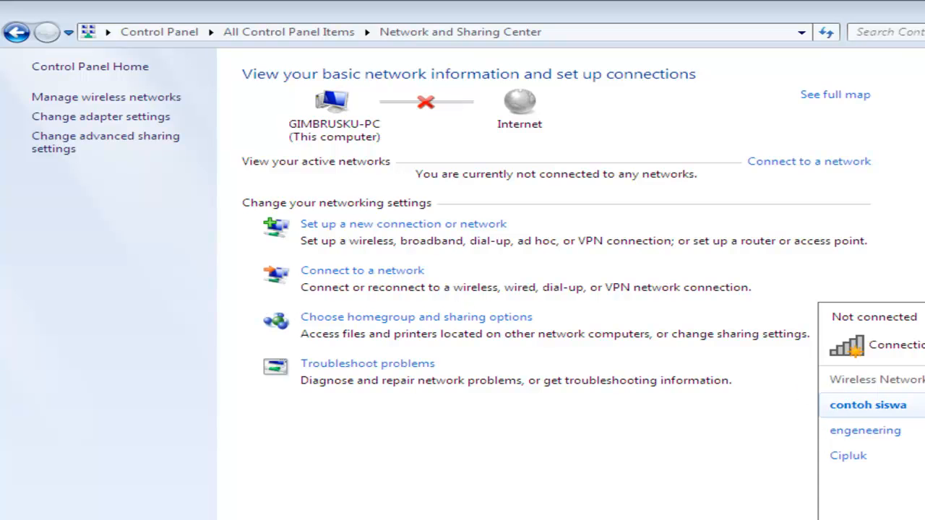
click(903, 405)
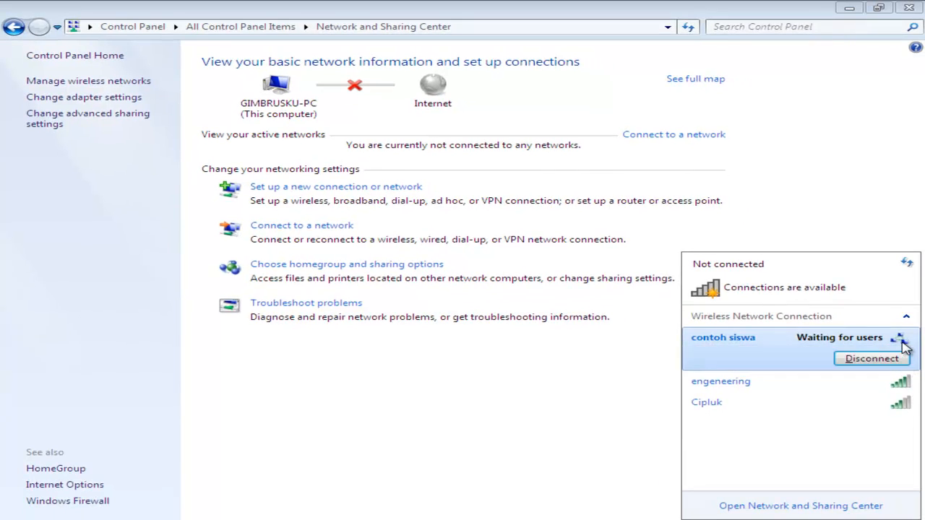
click(882, 360)
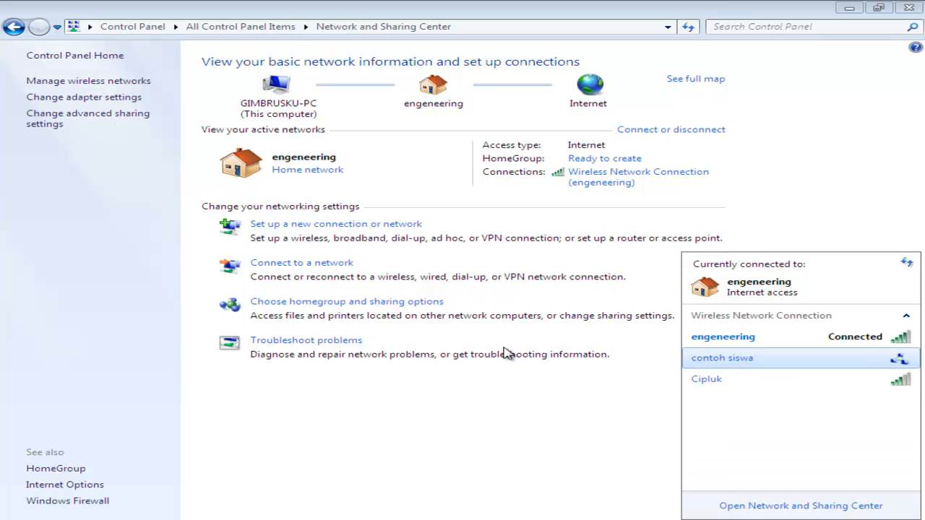
click(518, 412)
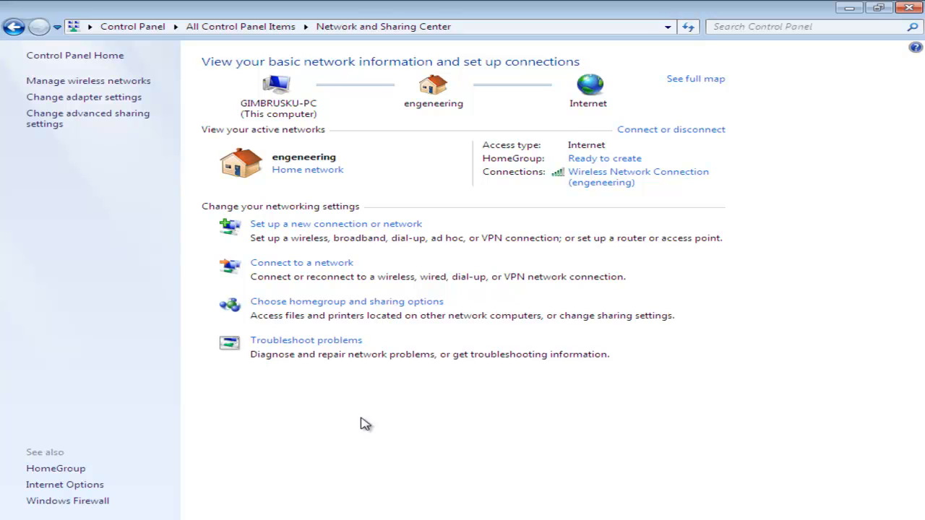
click(849, 9)
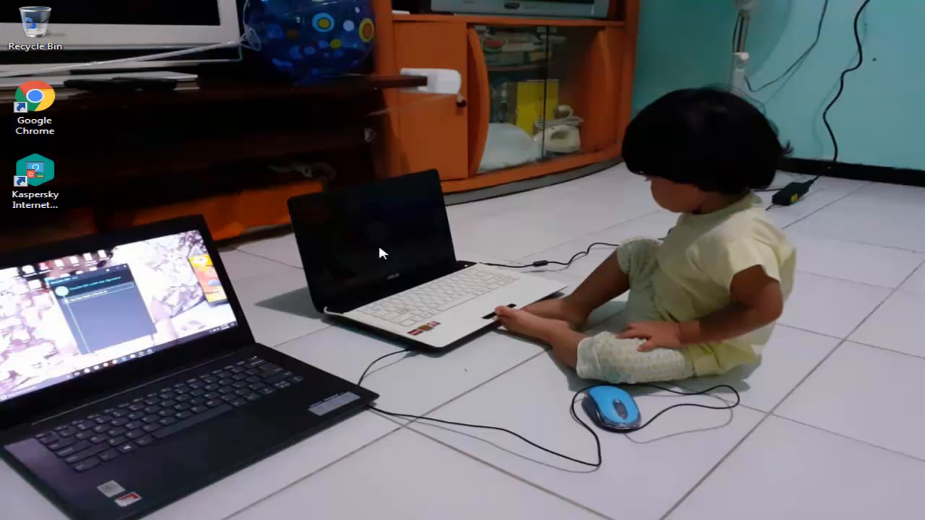